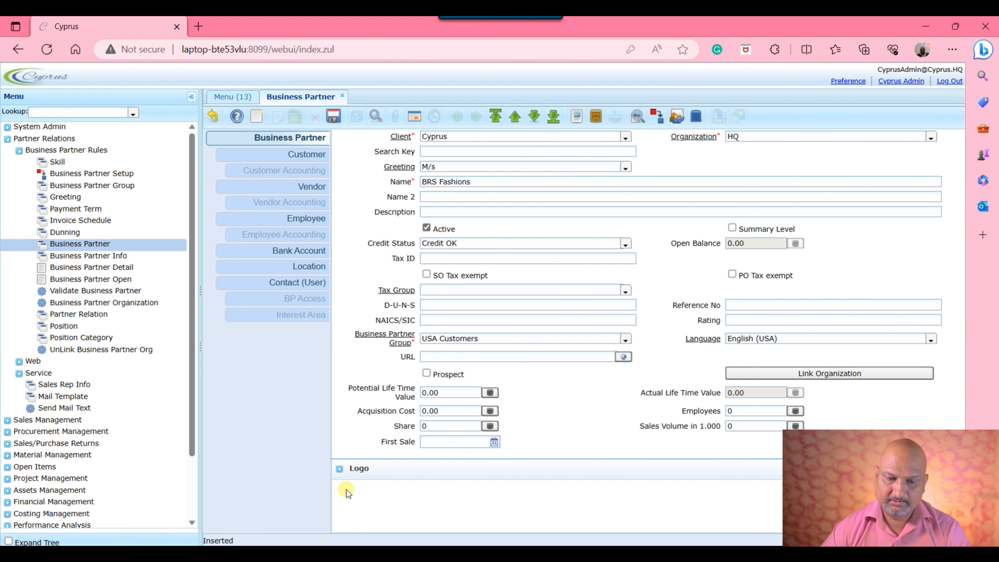
- Expand the Logo section of the new BRS Fashions partner form
{"action": "left_click", "coordinate": [340, 469]}
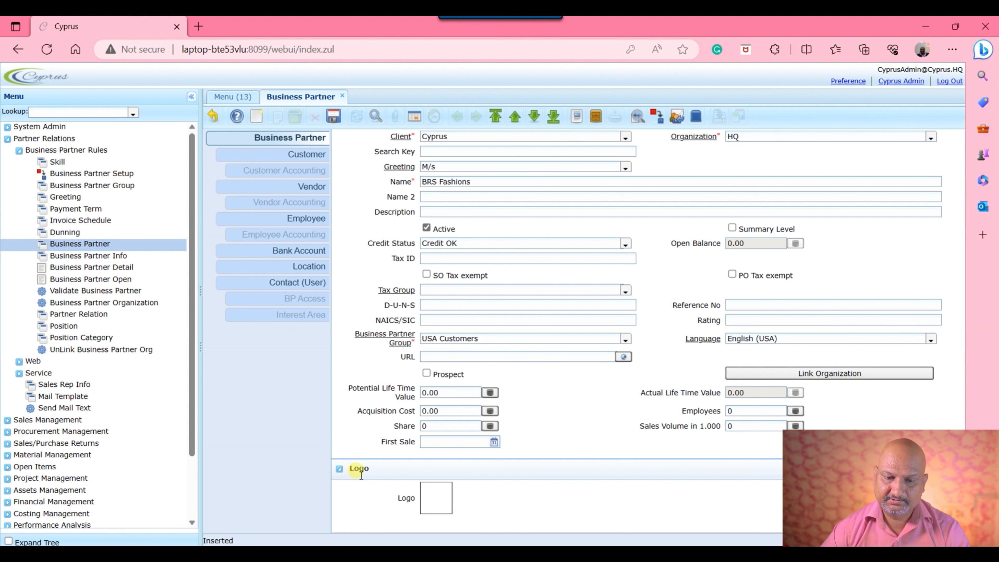
- Cancel the logo image picker without an image and bring up BRS Fashions' Customer tab
{"action": "left_click", "coordinate": [428, 497]}
{"action": "left_click", "coordinate": [611, 472]}
{"action": "left_click", "coordinate": [307, 154]}
{"action": "left_click", "coordinate": [427, 183]}
{"action": "left_click", "coordinate": [628, 200]}
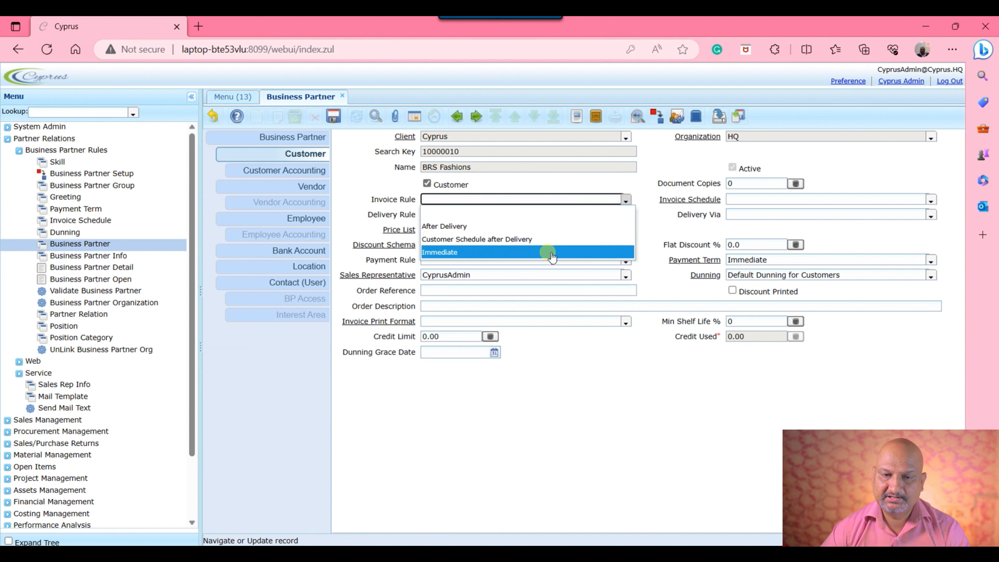
- Set invoice rule Immediate and delivery rule Availability, keeping the Purchase 10 get 5% discount schema
{"action": "left_click", "coordinate": [472, 252]}
{"action": "left_click", "coordinate": [625, 215]}
{"action": "left_click", "coordinate": [472, 241]}
{"action": "left_click", "coordinate": [626, 231]}
{"action": "left_click", "coordinate": [472, 256]}
{"action": "left_click", "coordinate": [626, 246]}
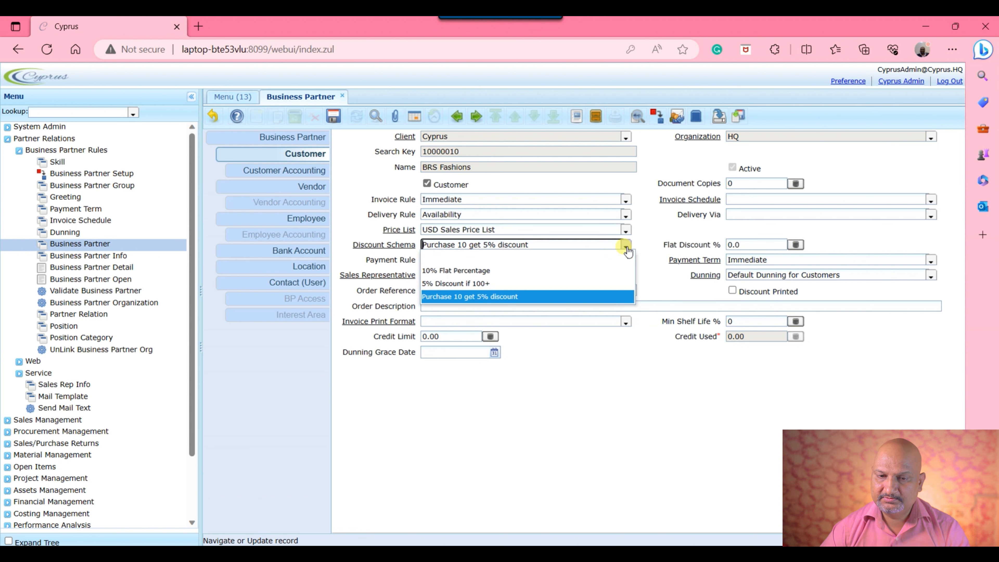
{"action": "left_click", "coordinate": [596, 458]}
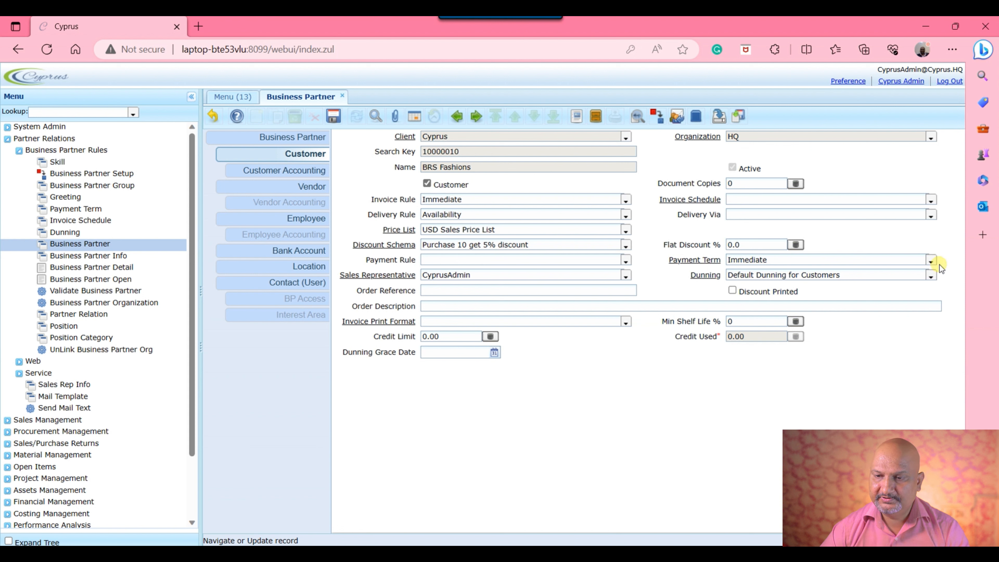
- Set payment term to 60 Days Net and credit limit to 10,000.00, then save
{"action": "left_click", "coordinate": [930, 260]}
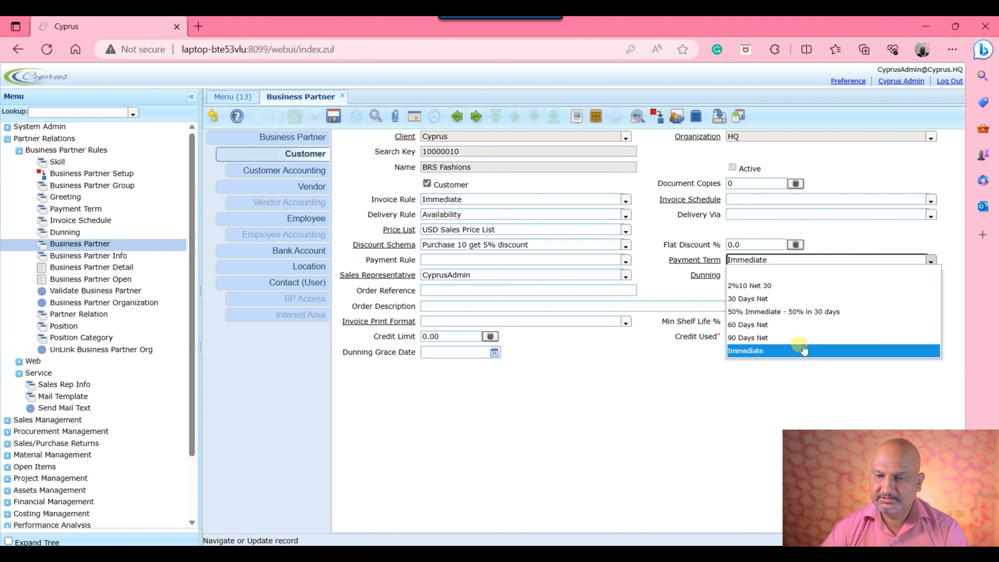
{"action": "left_click", "coordinate": [798, 324]}
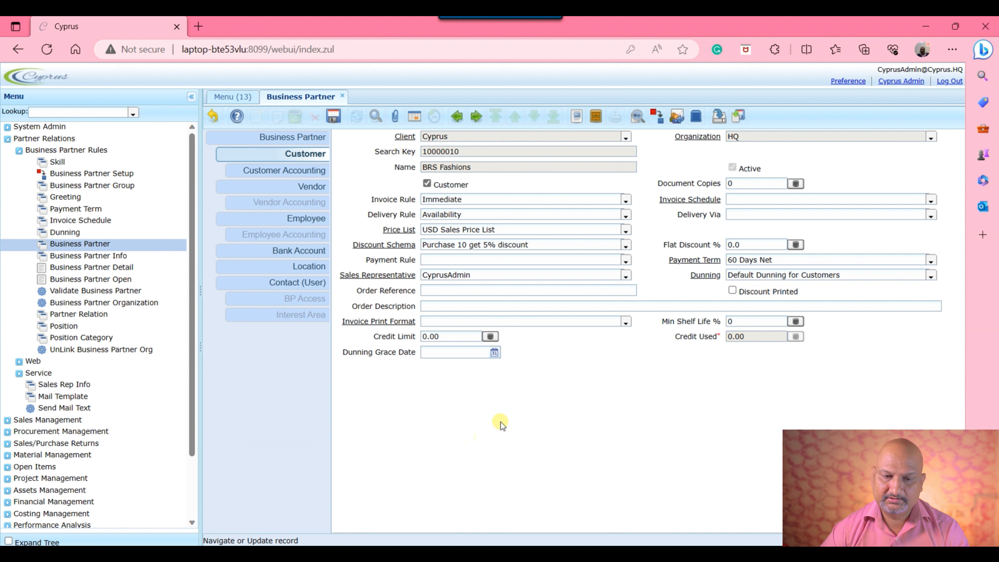
{"action": "left_click", "coordinate": [427, 338]}
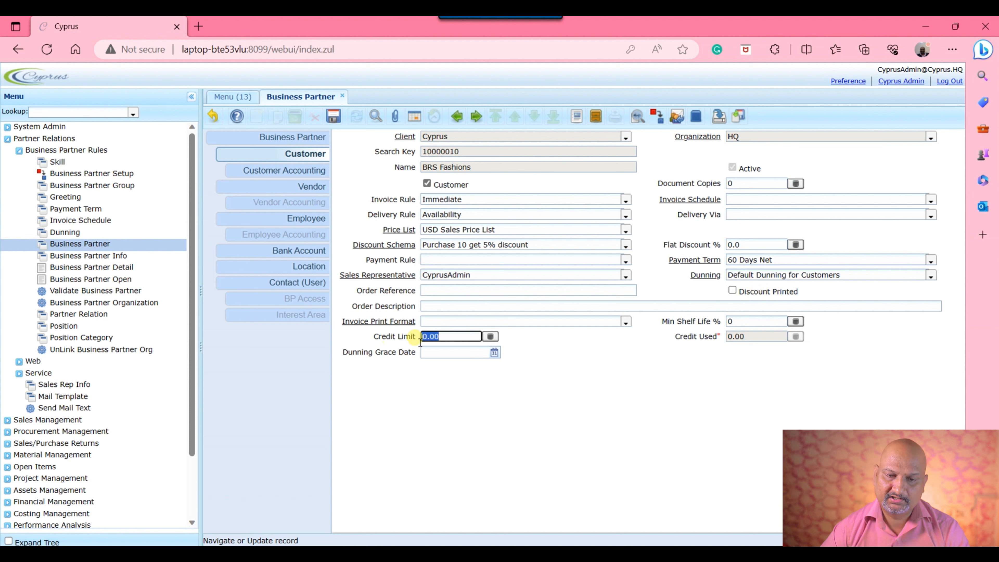
{"action": "type", "text": "10000"}
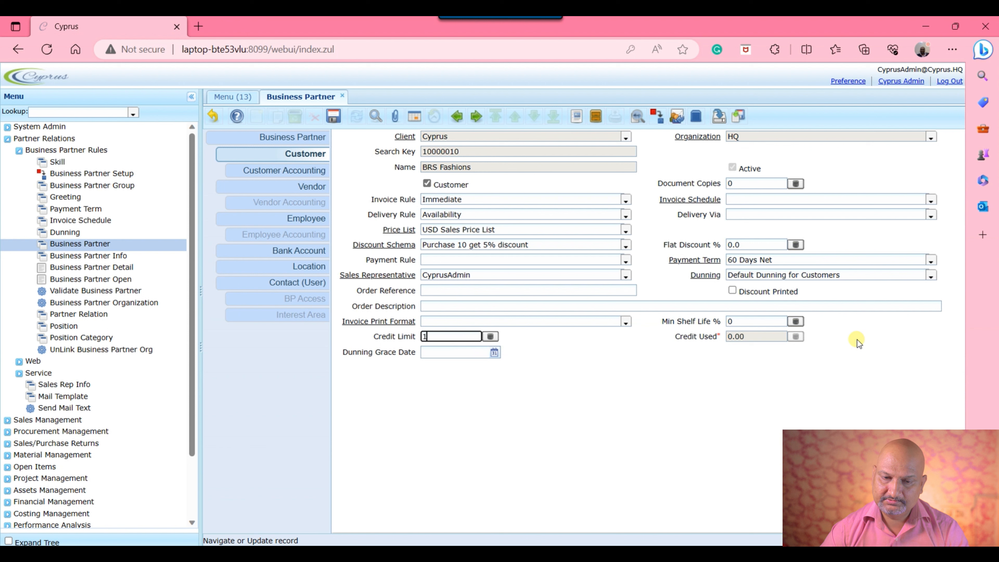
{"action": "left_click", "coordinate": [641, 388]}
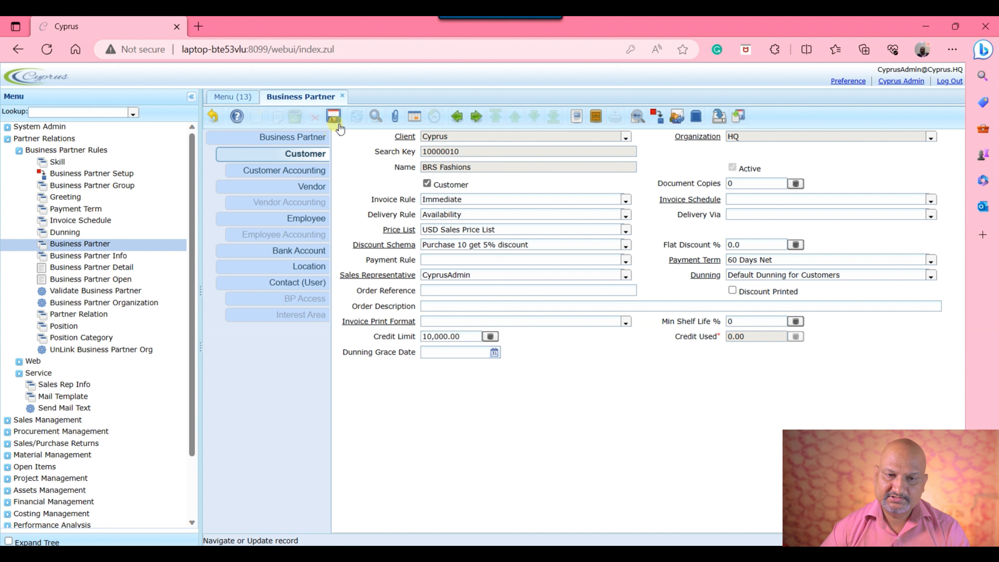
{"action": "left_click", "coordinate": [333, 116]}
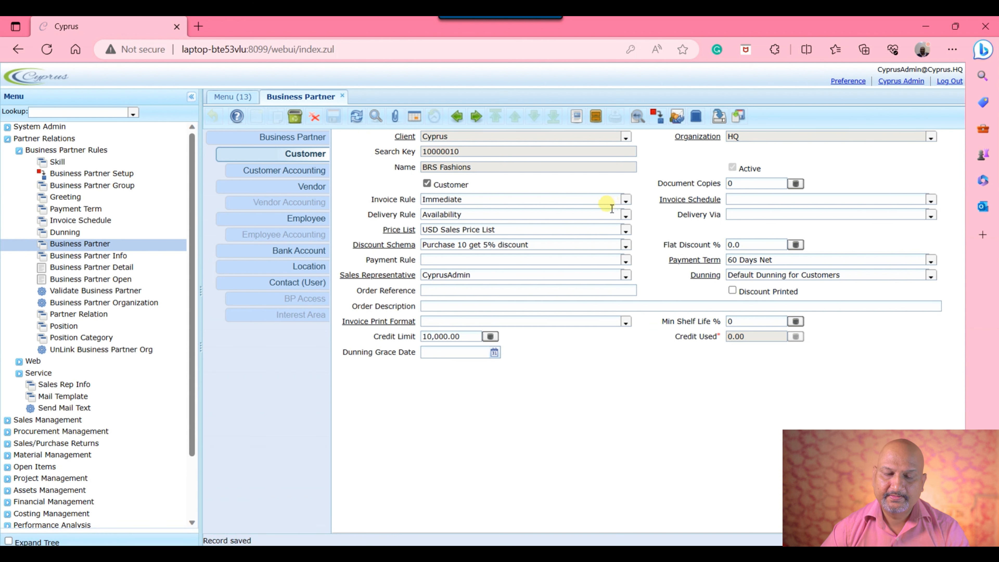
{"action": "left_click", "coordinate": [305, 171]}
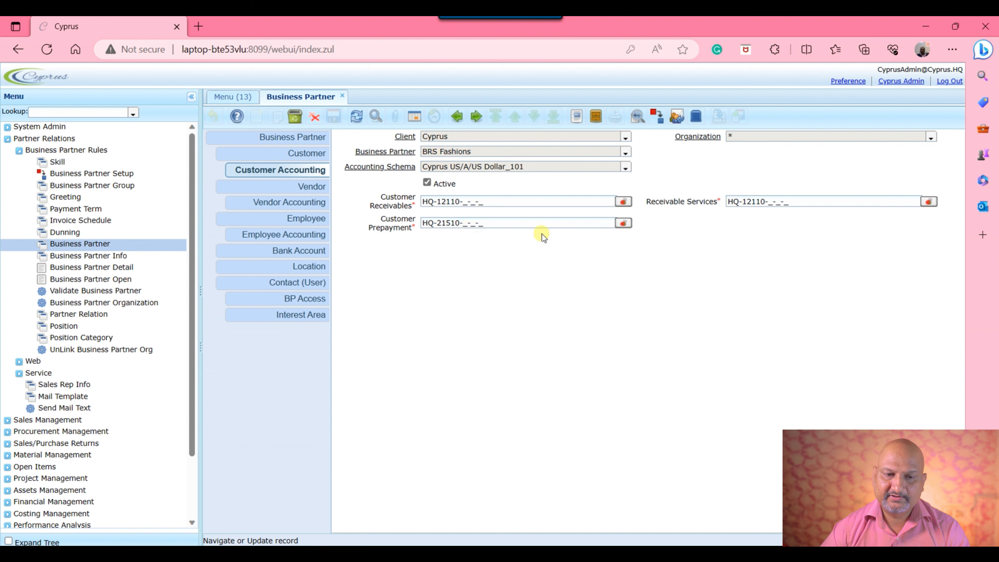
- Start a new, blank Location record for BRS Fashions
{"action": "left_click", "coordinate": [305, 266]}
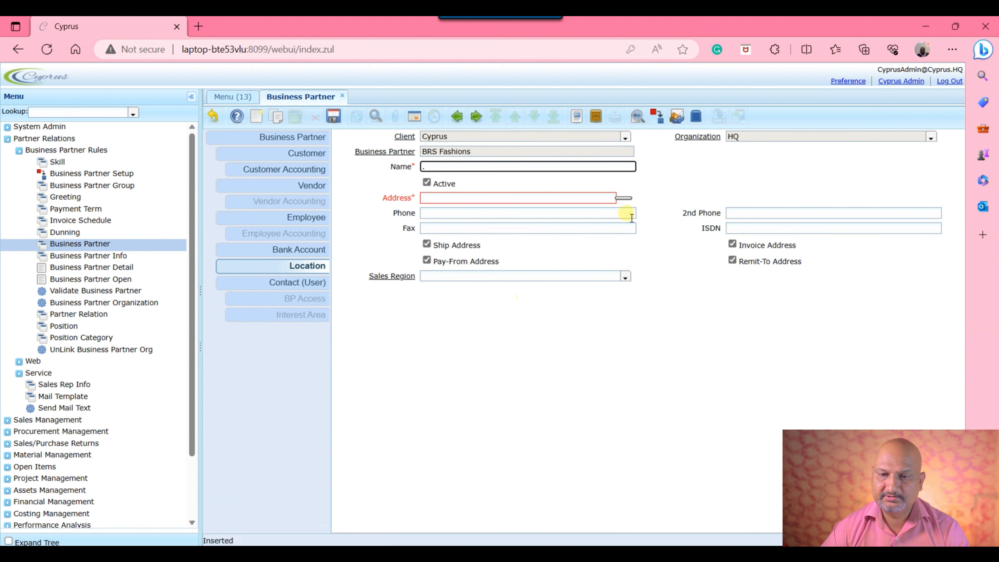
- Enter address 'Office No-909' with state NY, accept it and save the location
{"action": "left_click", "coordinate": [626, 197]}
{"action": "type", "text": "Office No-909"}
{"action": "left_click", "coordinate": [489, 232]}
{"action": "key", "text": "n"}
{"action": "key", "text": "y"}
{"action": "key", "text": "Return"}
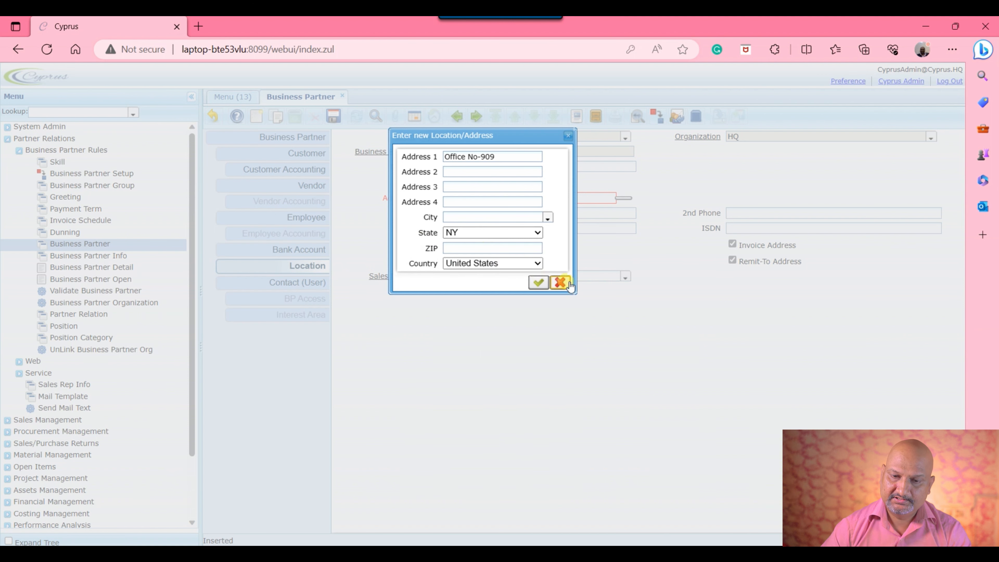
{"action": "left_click", "coordinate": [548, 284]}
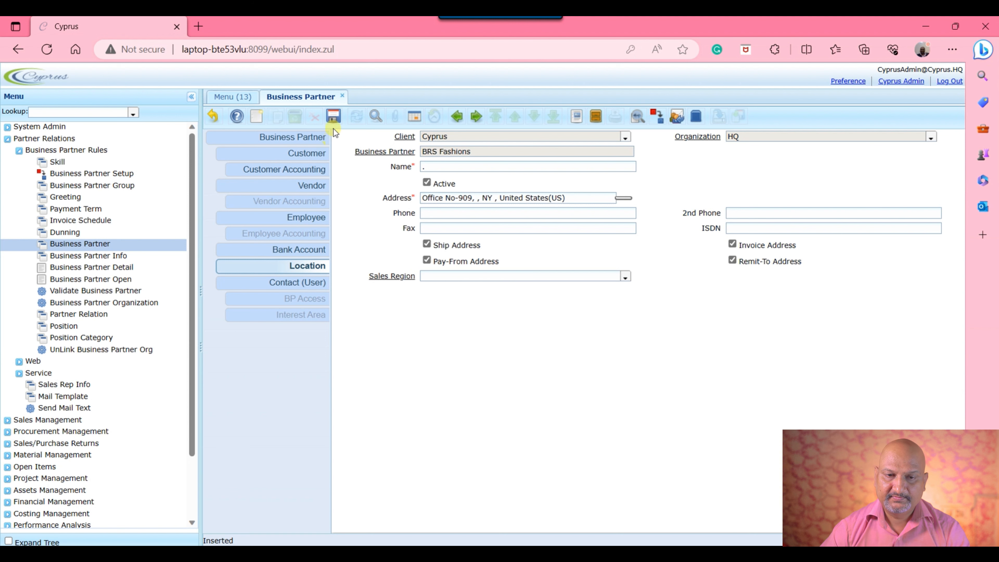
{"action": "left_click", "coordinate": [333, 116]}
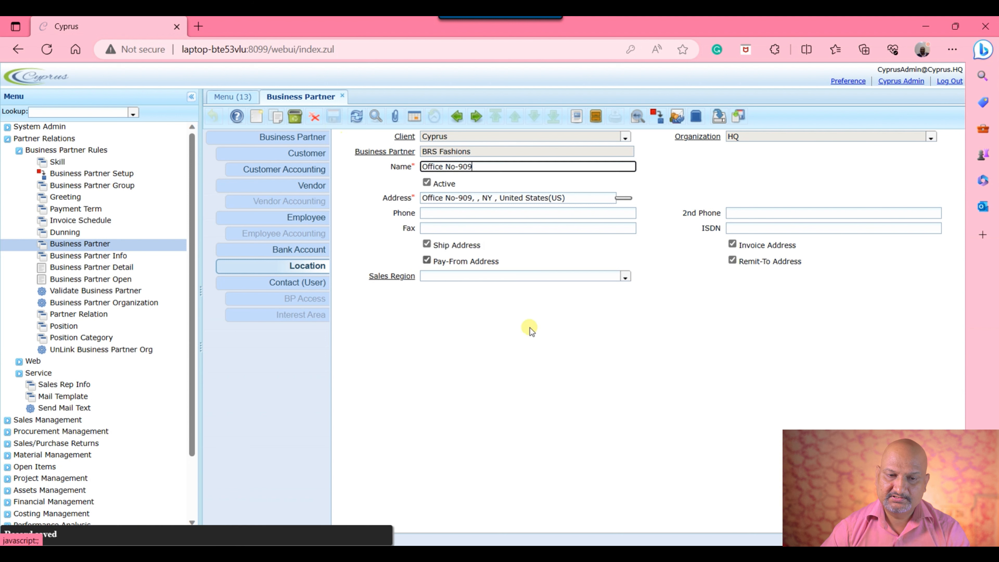
{"action": "left_click", "coordinate": [313, 282]}
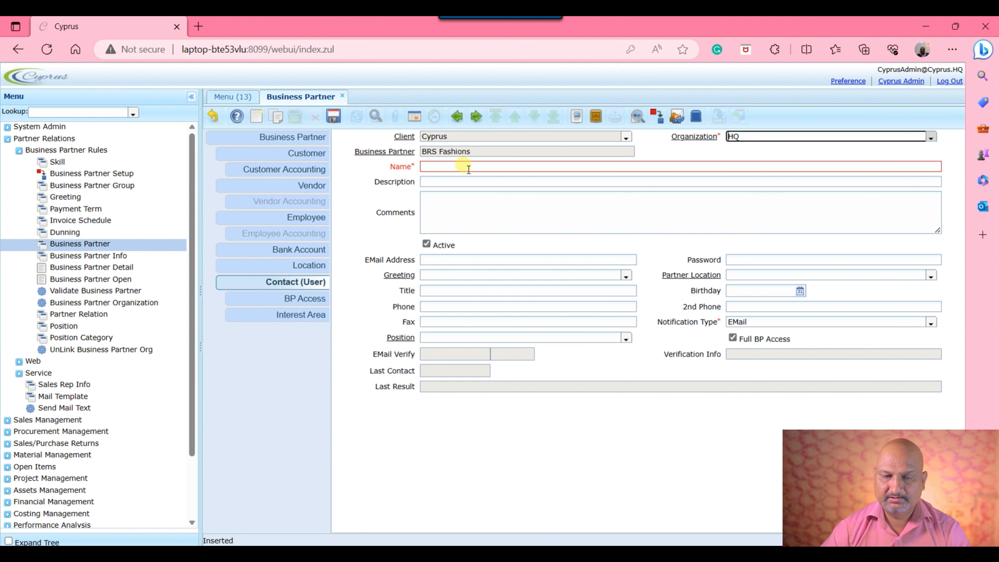
- Enter the contact's name and e-mail address, greeting Mr and title 'Sales Manager'
{"action": "left_click", "coordinate": [446, 167]}
{"action": "type", "text": "David"}
{"action": "left_click", "coordinate": [527, 259]}
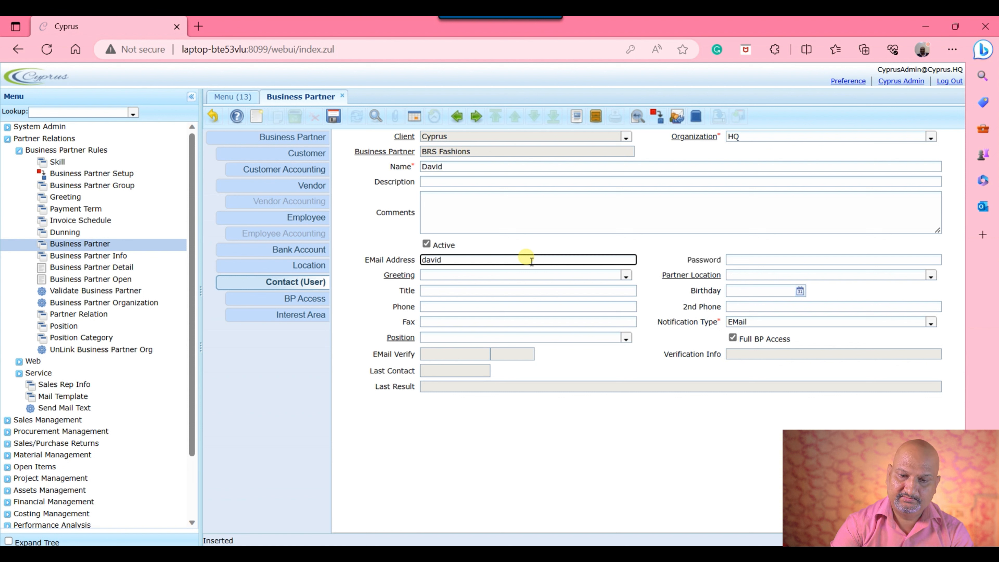
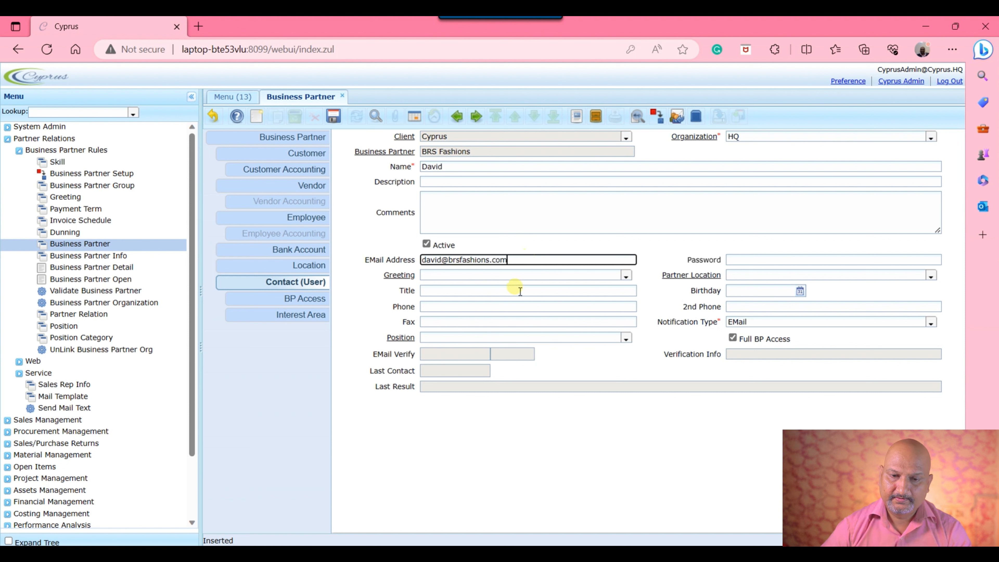
{"action": "left_click", "coordinate": [558, 429]}
{"action": "left_click", "coordinate": [625, 276]}
{"action": "left_click", "coordinate": [554, 297]}
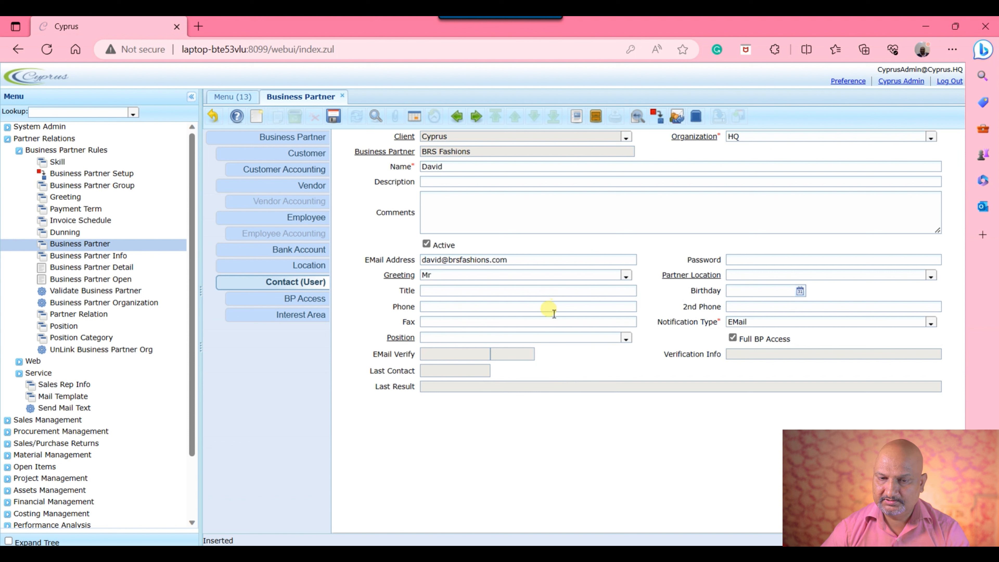
{"action": "left_click", "coordinate": [528, 291]}
{"action": "type", "text": "Sales Manager"}
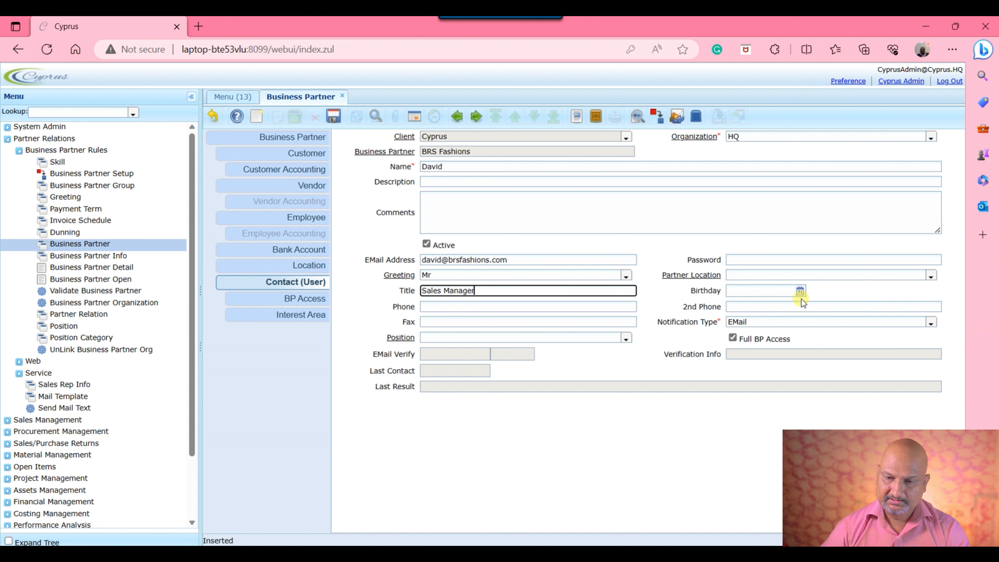
- Keep EMail as notification type, leave Position blank, and save the contact
{"action": "left_click", "coordinate": [931, 322]}
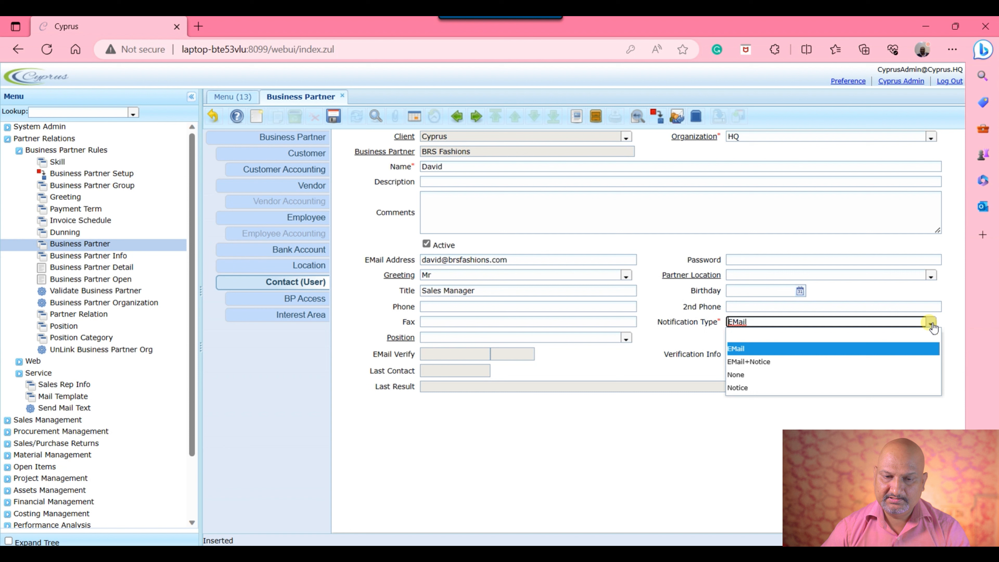
{"action": "left_click", "coordinate": [931, 324]}
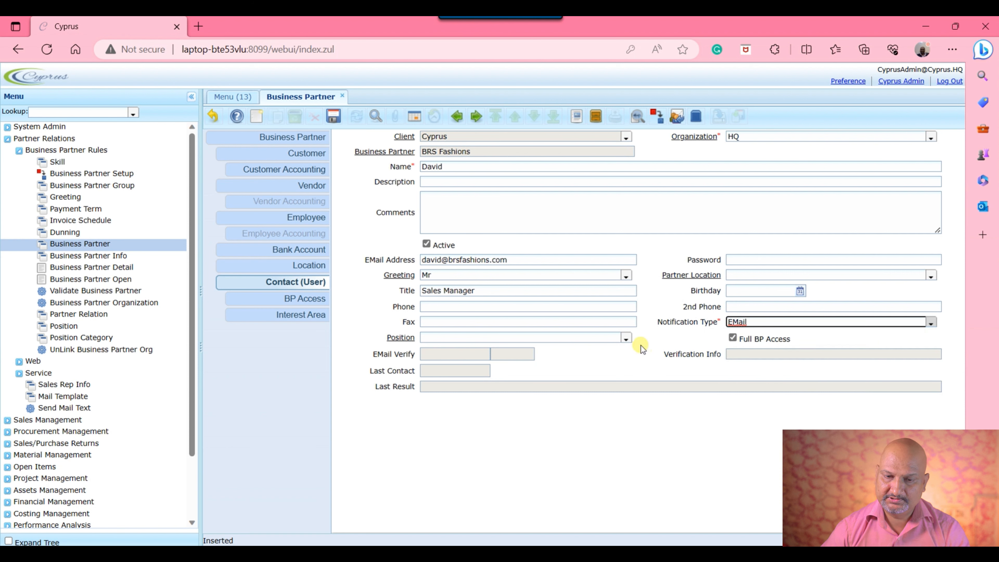
{"action": "left_click", "coordinate": [627, 339]}
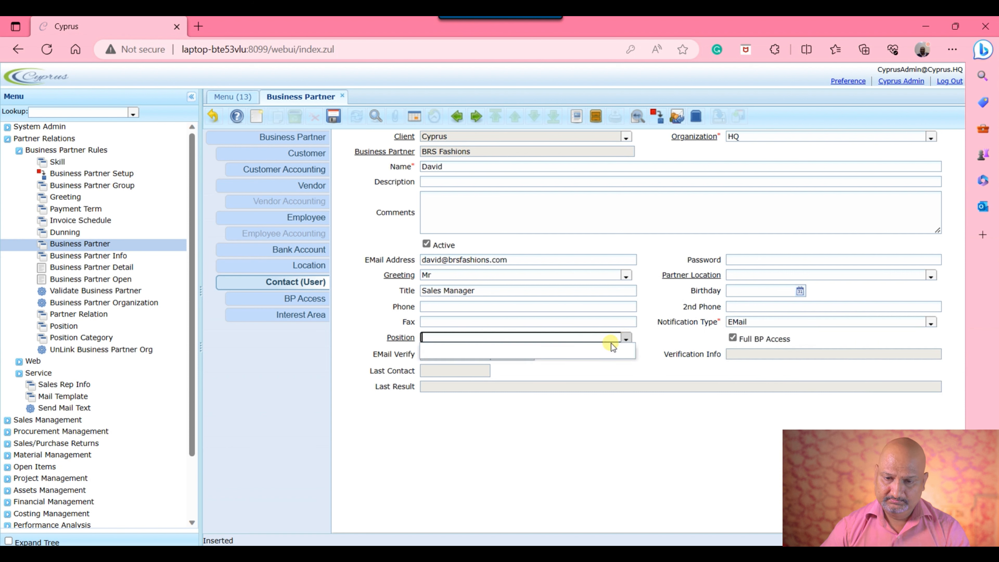
{"action": "left_click", "coordinate": [439, 352]}
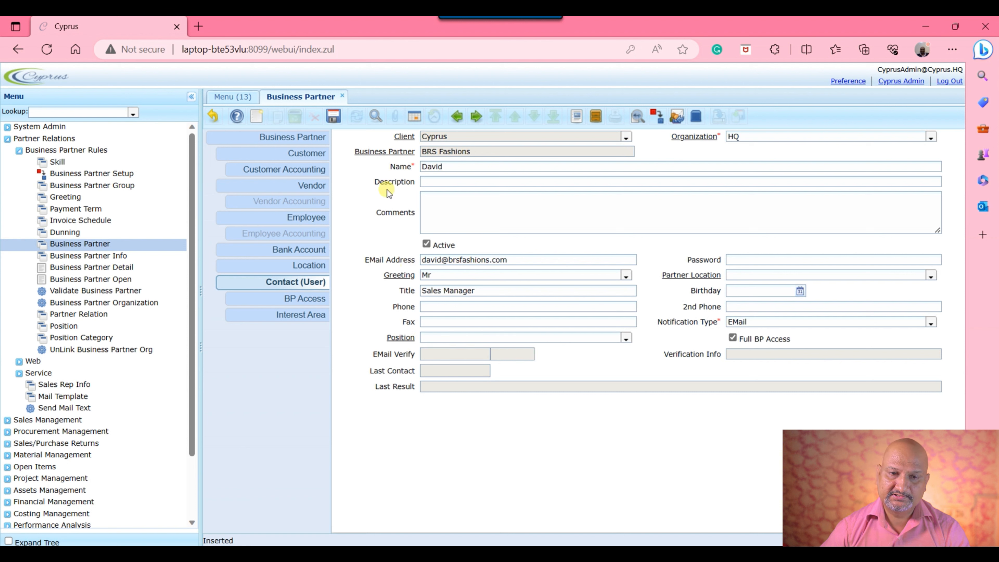
{"action": "left_click", "coordinate": [334, 117]}
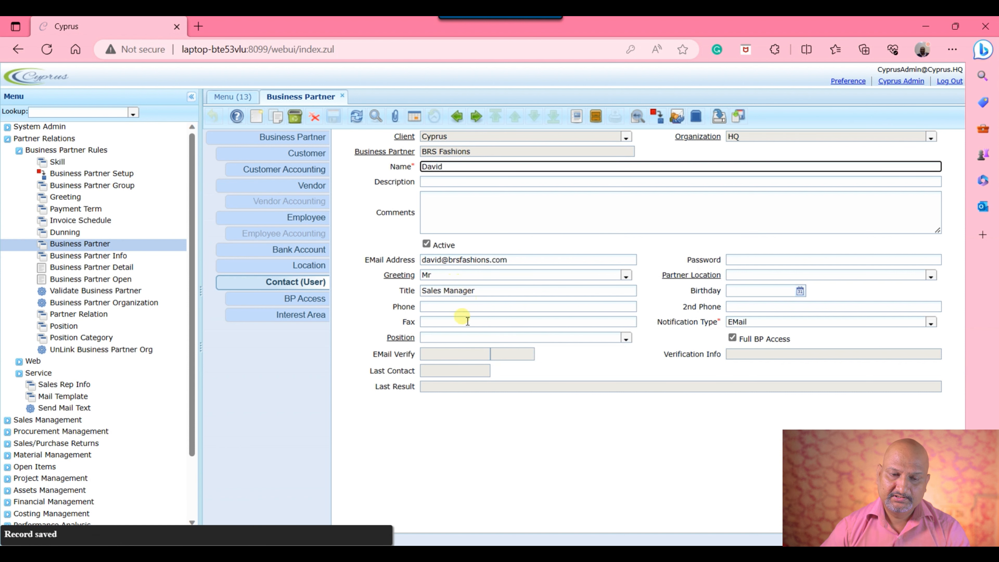
{"action": "left_click", "coordinate": [307, 315]}
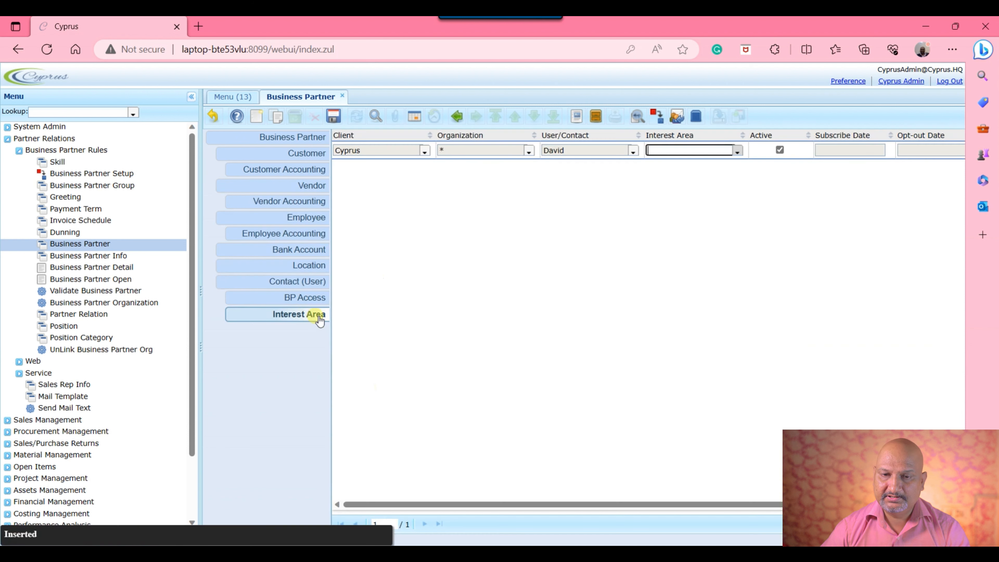
- Switch Interest Area to form view, undo a new blank entry, and return to the Business Partner tab
{"action": "left_click", "coordinate": [415, 118]}
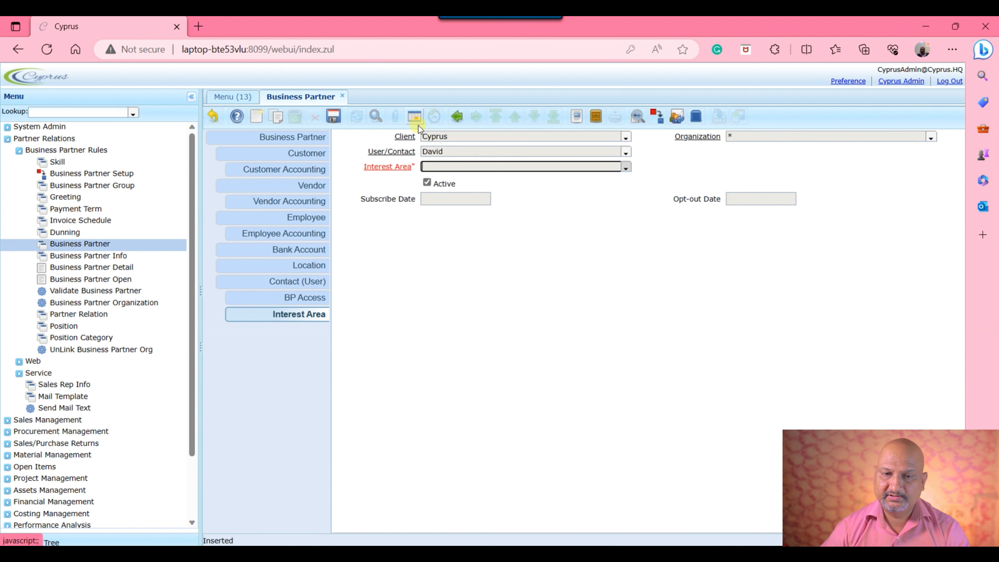
{"action": "left_click", "coordinate": [256, 116]}
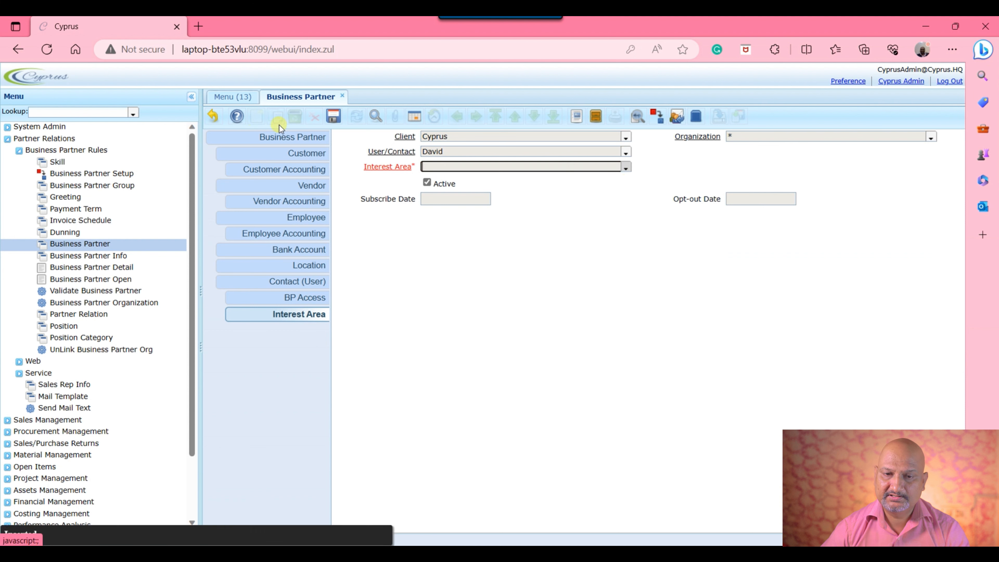
{"action": "left_click", "coordinate": [213, 116]}
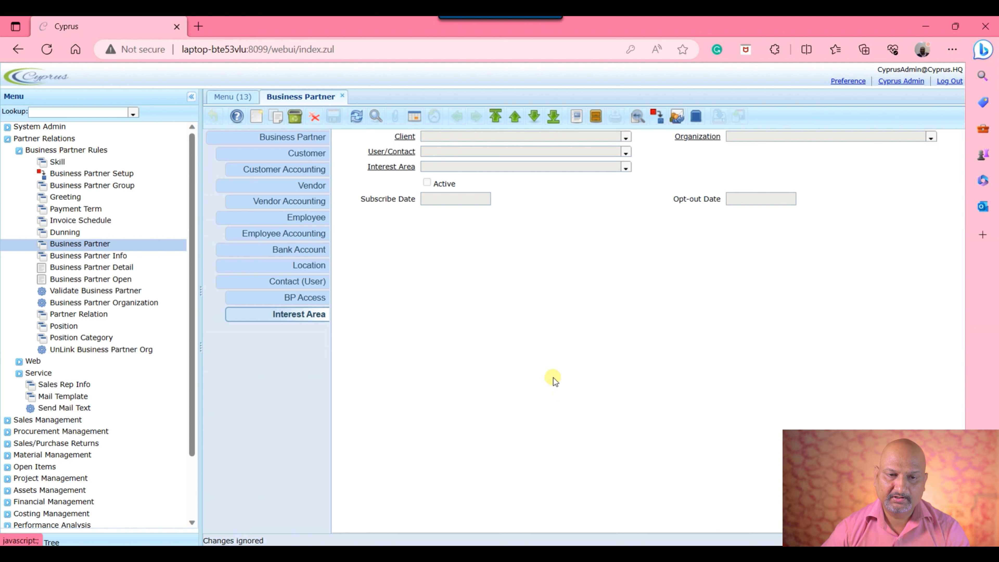
{"action": "left_click", "coordinate": [305, 137]}
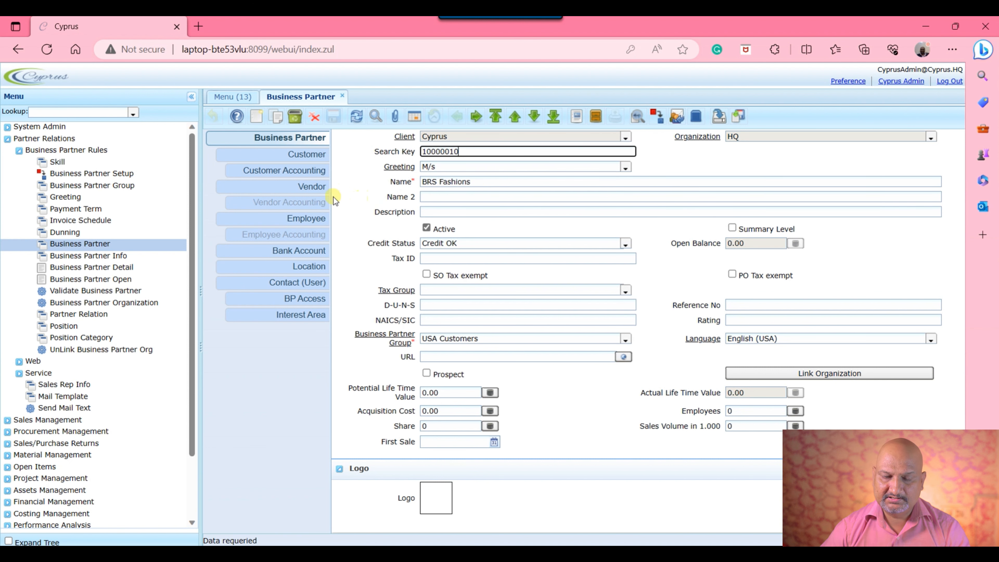
- Tick Vendor, Employee and Sales Representative as a trial, then undo those changes
{"action": "left_click", "coordinate": [307, 191]}
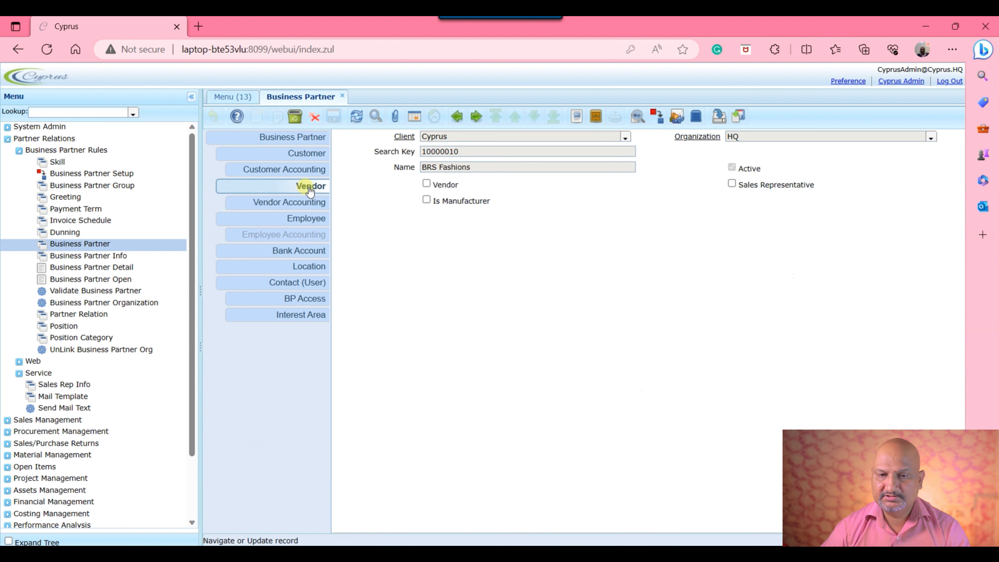
{"action": "left_click", "coordinate": [427, 184]}
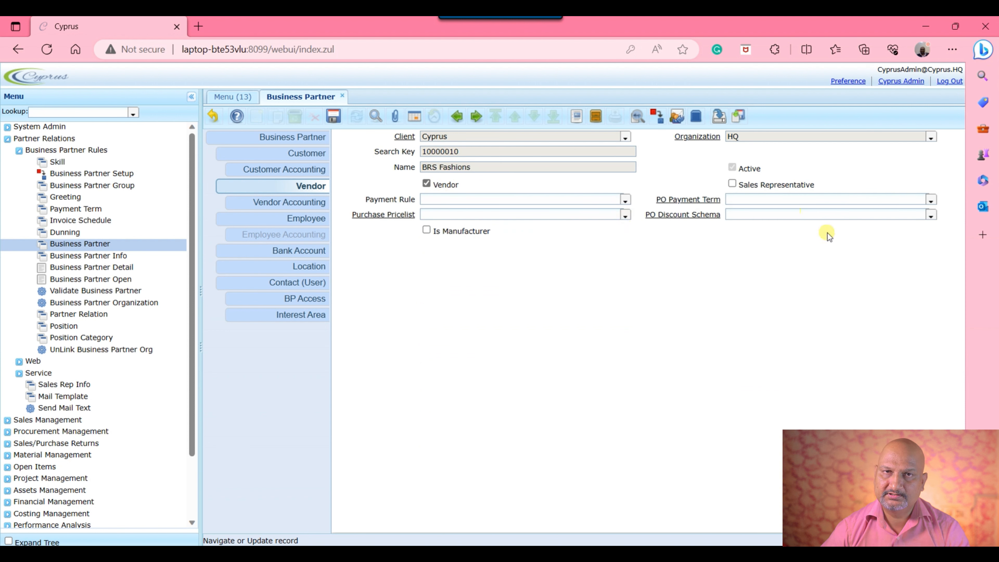
{"action": "left_click", "coordinate": [272, 218]}
{"action": "left_click", "coordinate": [426, 183]}
{"action": "left_click", "coordinate": [731, 185]}
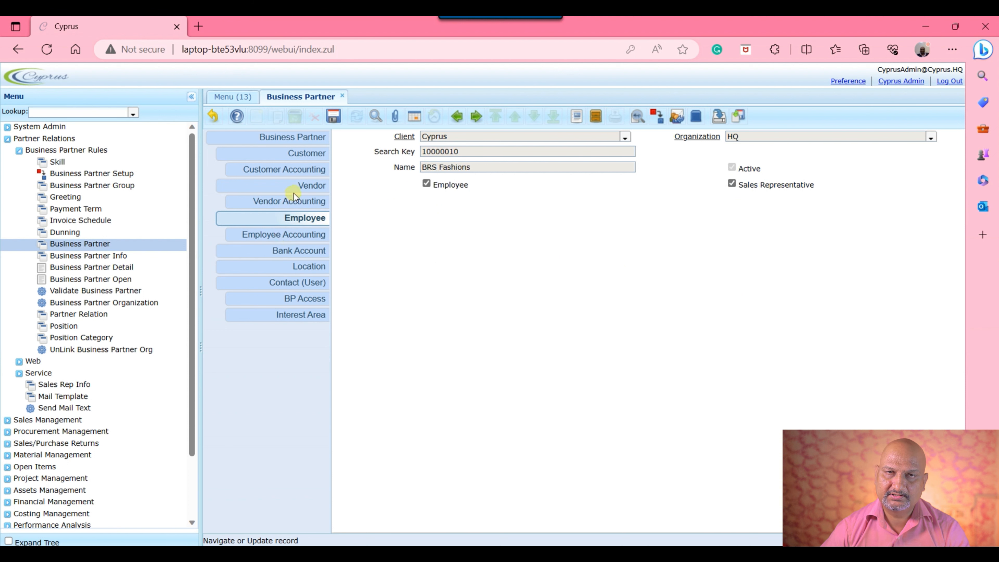
{"action": "left_click", "coordinate": [221, 119]}
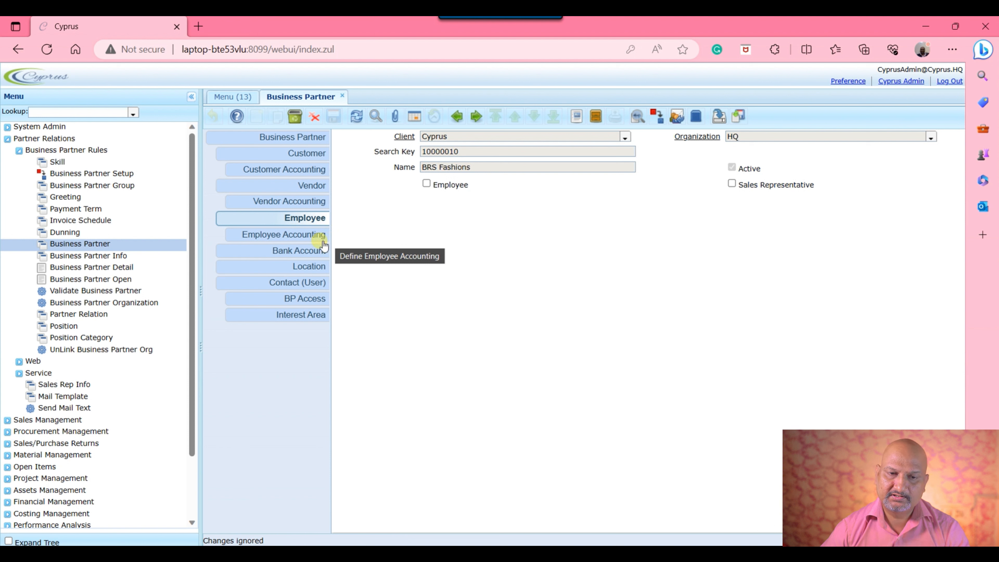
{"action": "left_click", "coordinate": [301, 157]}
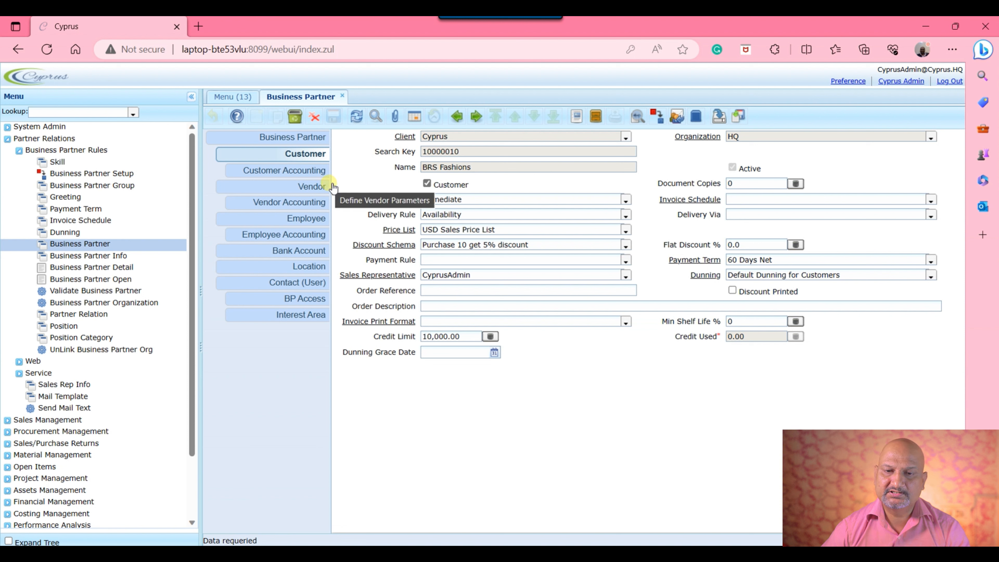
- Tick Vendor, set payment rule Check and pricelist USD Purchase Price List-Video, and save
{"action": "left_click", "coordinate": [314, 191]}
{"action": "left_click", "coordinate": [426, 183]}
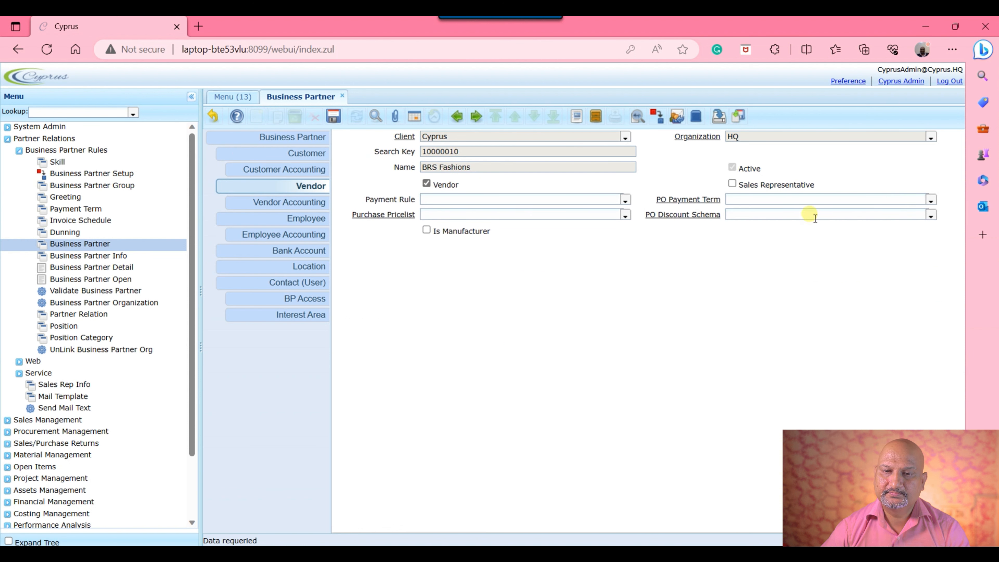
{"action": "left_click", "coordinate": [625, 200]}
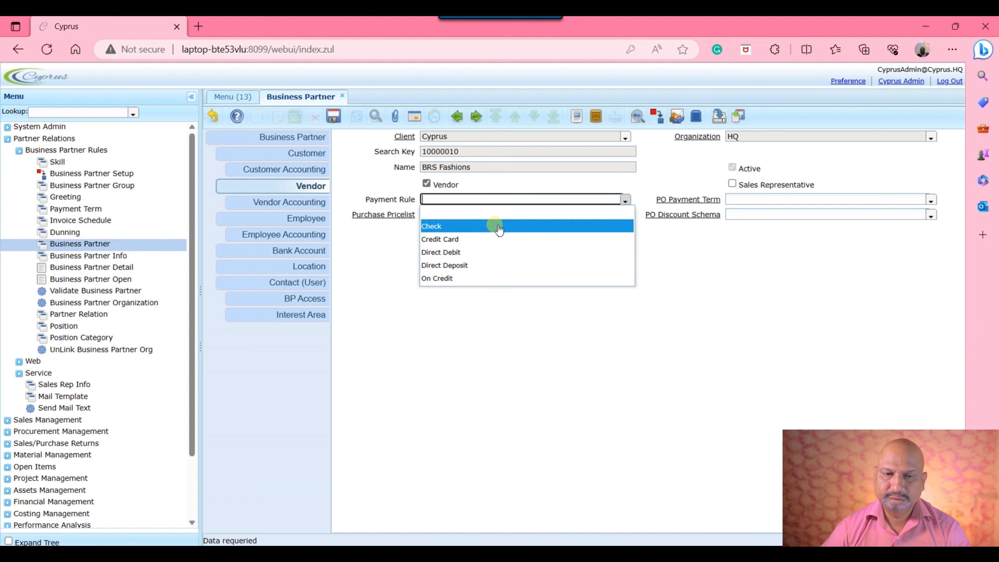
{"action": "left_click", "coordinate": [498, 229]}
{"action": "left_click", "coordinate": [625, 215]}
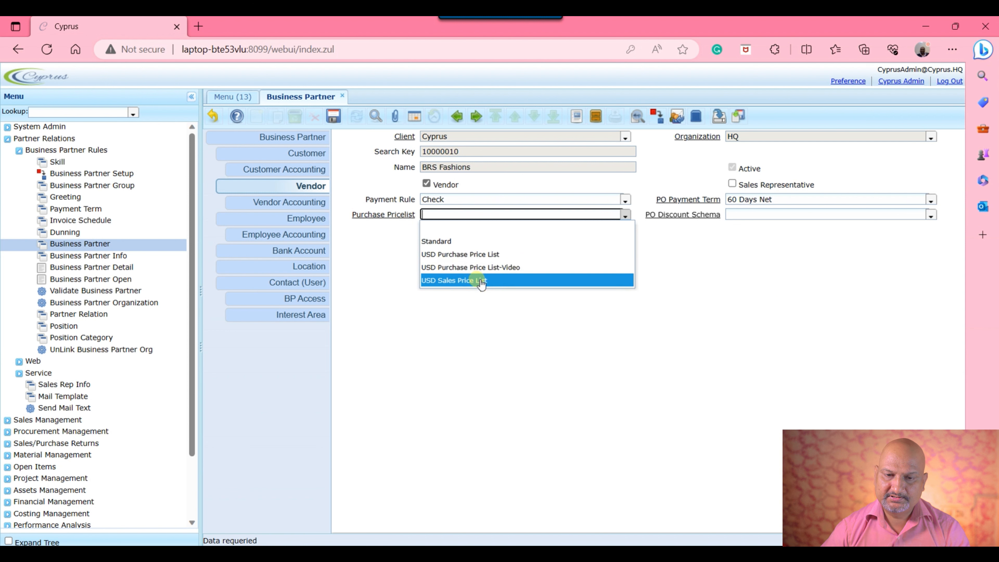
{"action": "left_click", "coordinate": [478, 268]}
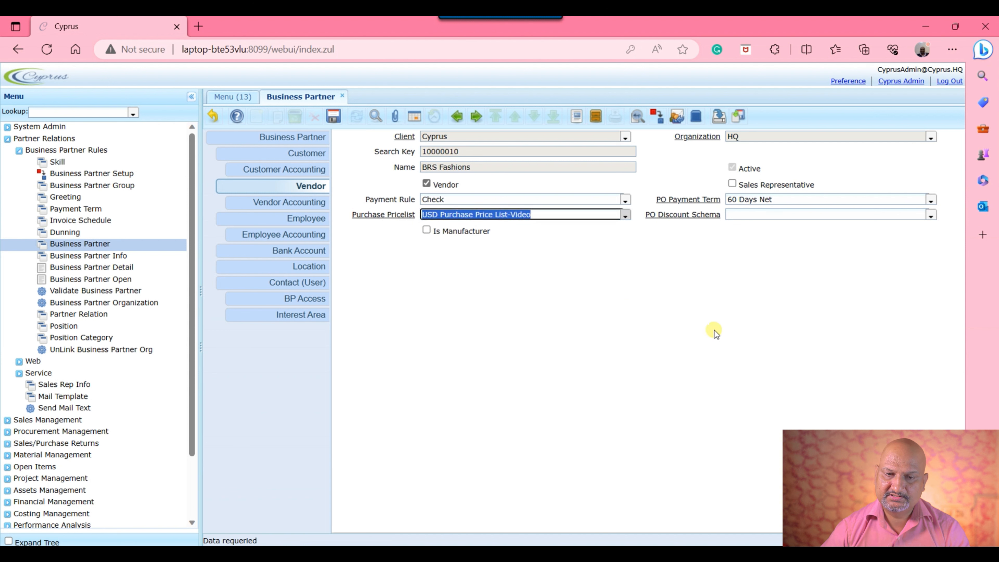
{"action": "left_click", "coordinate": [333, 116]}
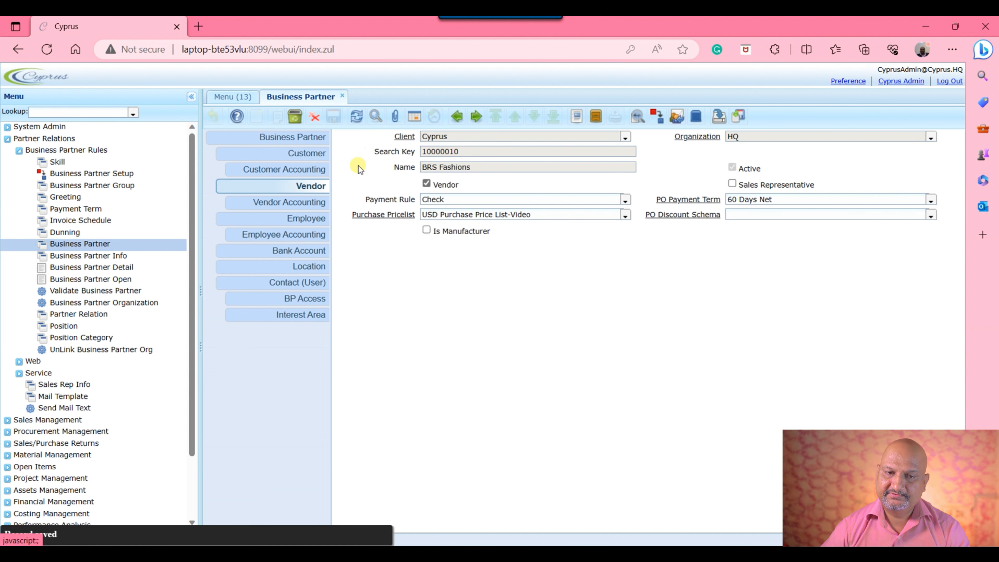
{"action": "left_click", "coordinate": [305, 201]}
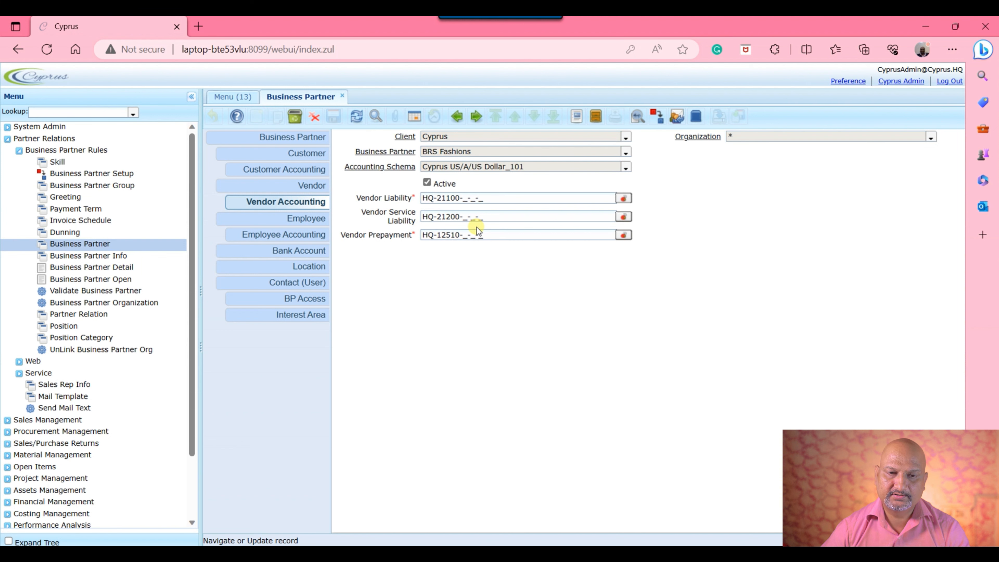
- Leave the Vendor Accounting accounts and return to the main Business Partner record
{"action": "left_click", "coordinate": [271, 142]}
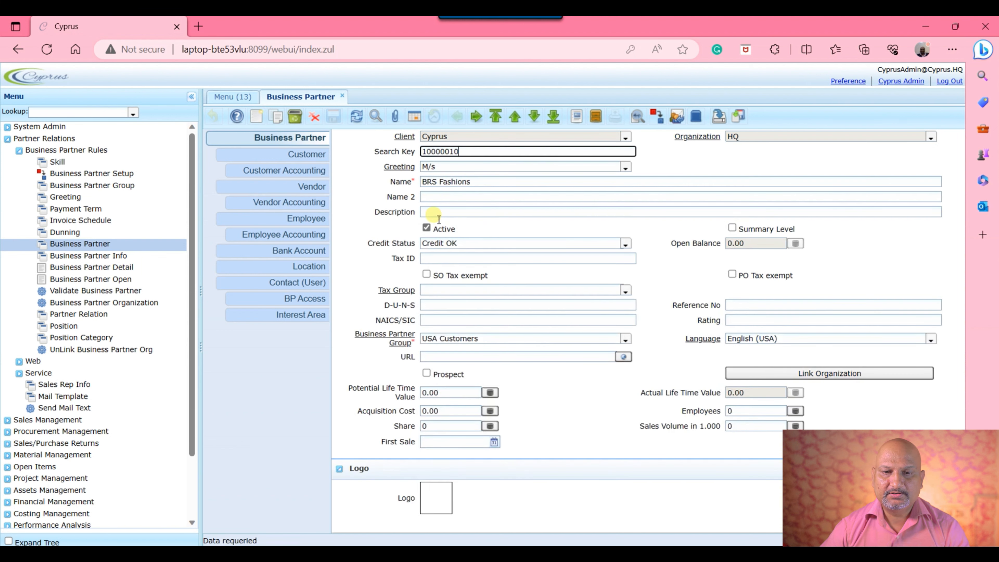